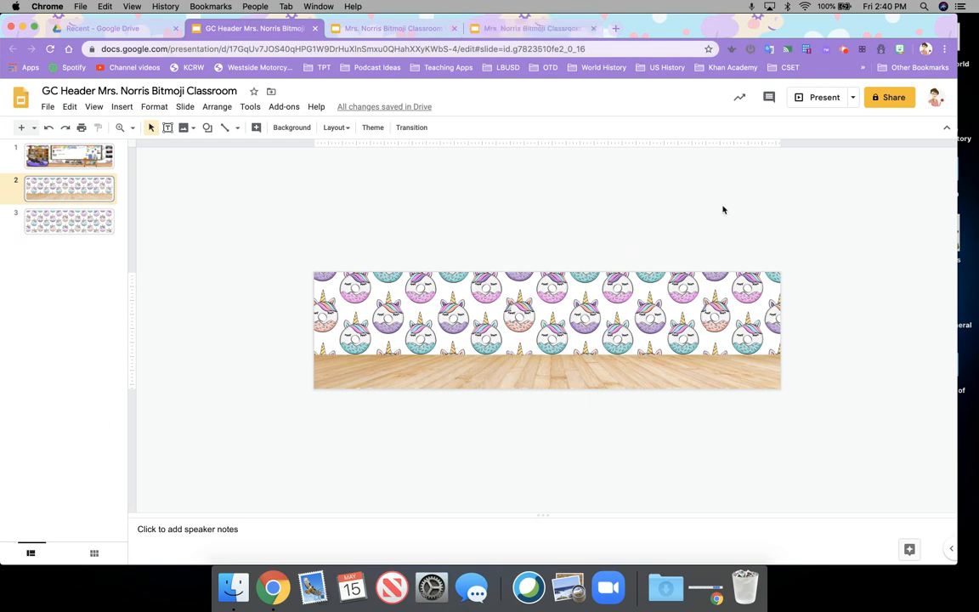
Step: Finish slide 2 of the GC Header deck as a banner with unicorn donut wallpaper above a wooden floor
{"action": "left_click", "coordinate": [844, 51]}
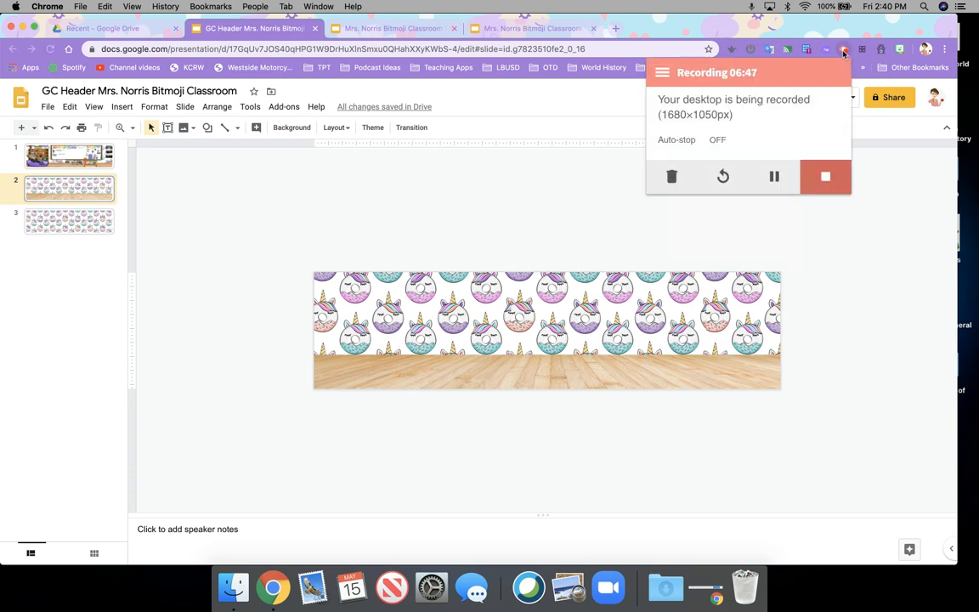
Step: Switch to the Mrs. Norris Bitmoji Classroom Template presentation with its Agenda and Welcome slide
{"action": "left_click", "coordinate": [774, 176]}
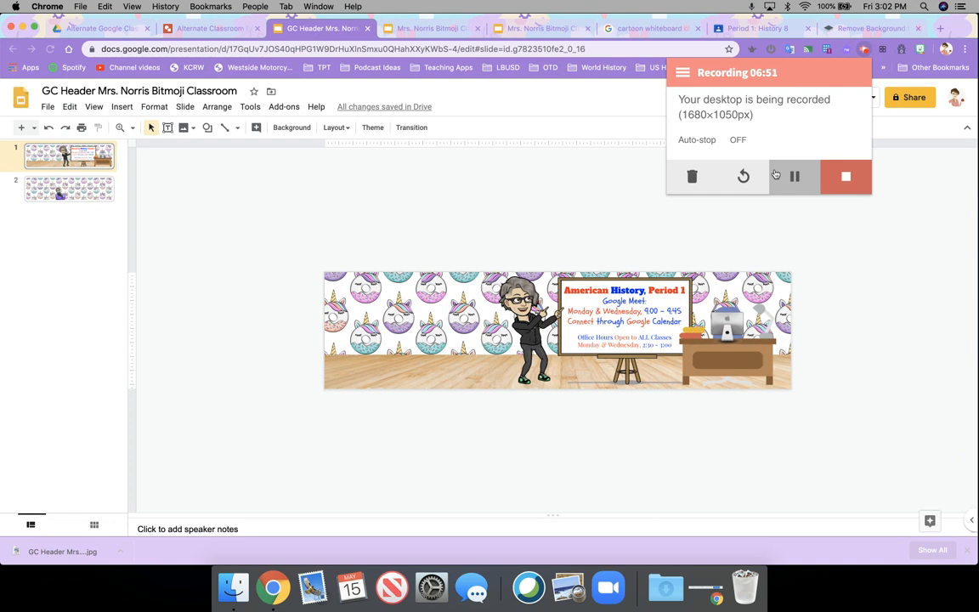
{"action": "left_click", "coordinate": [876, 292]}
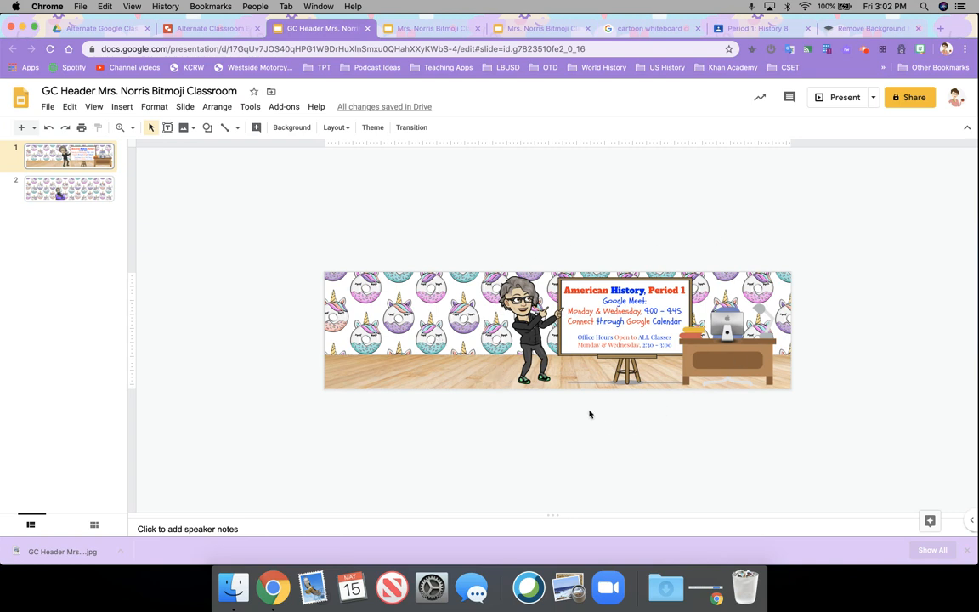
{"action": "left_click", "coordinate": [546, 33]}
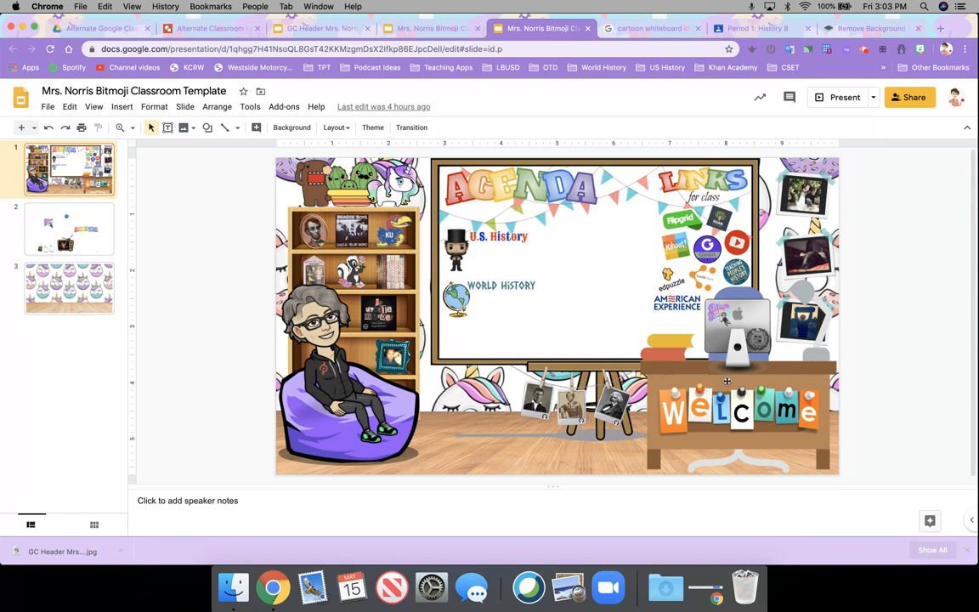
Step: Copy the linked Welcome sign from the template into the GC Header slide and place it on the desk
{"action": "left_click", "coordinate": [668, 396]}
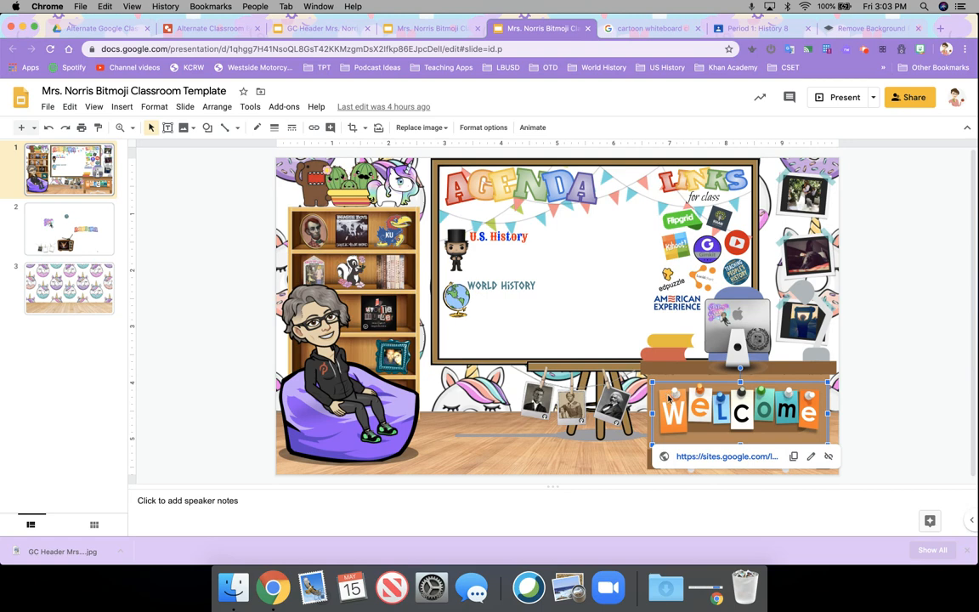
{"action": "left_click", "coordinate": [339, 34]}
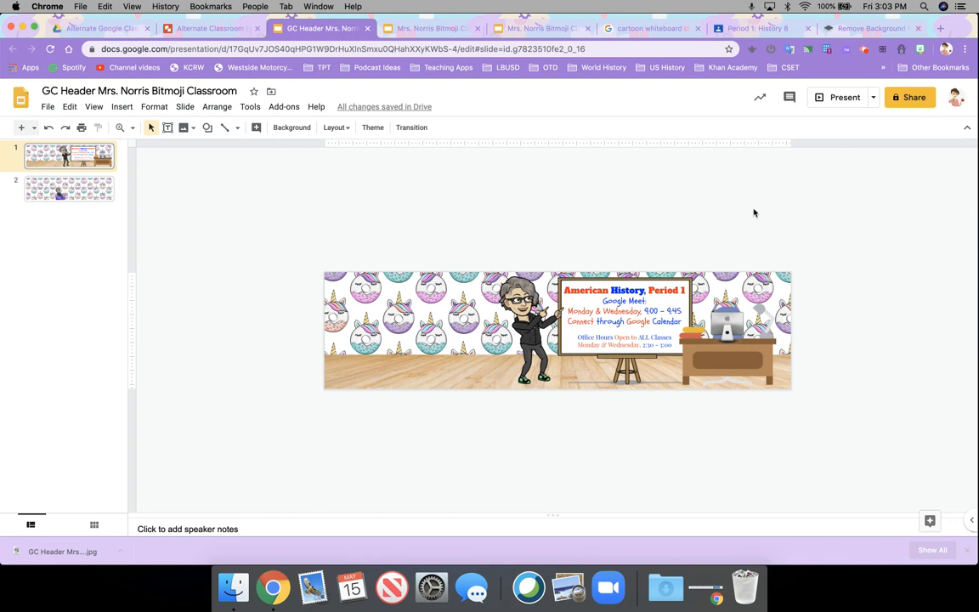
{"action": "key", "text": "super+v"}
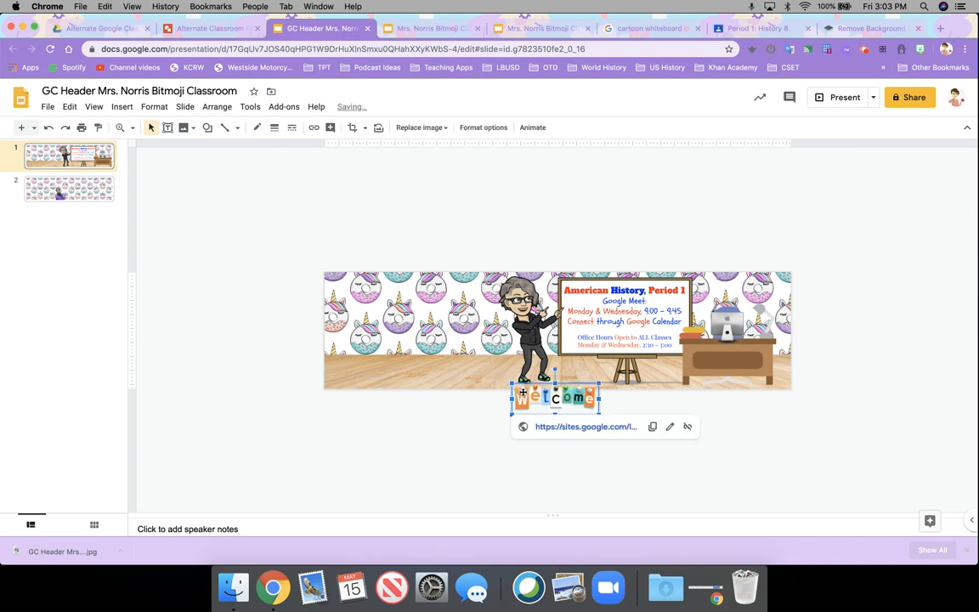
{"action": "left_click_drag", "start_coordinate": [524, 393], "coordinate": [698, 355]}
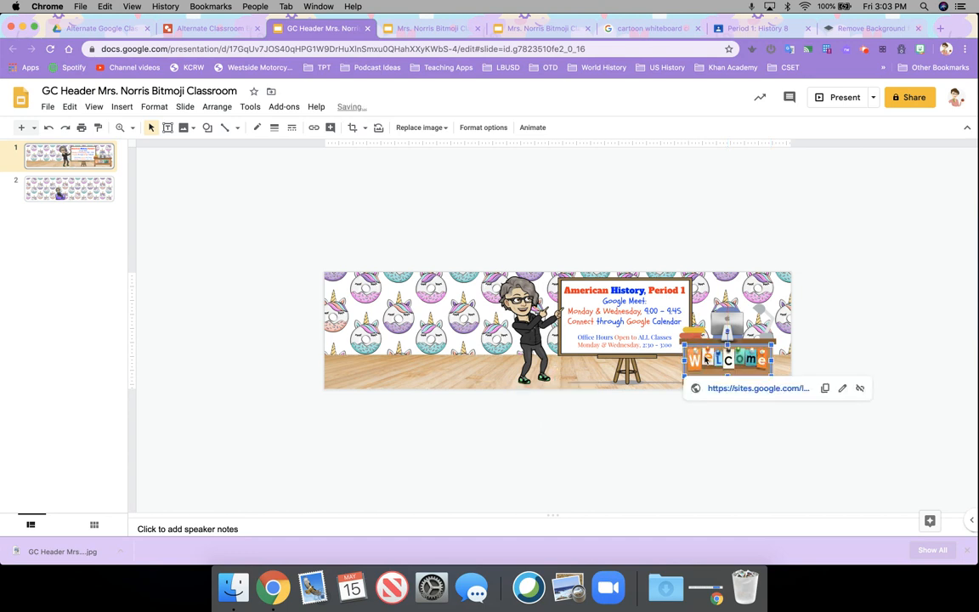
{"action": "left_click", "coordinate": [837, 326]}
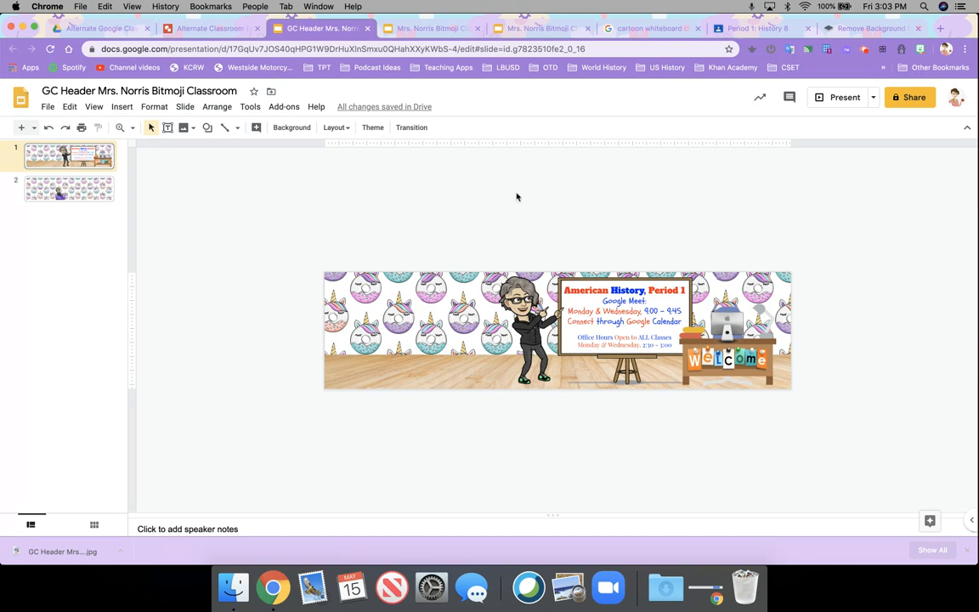
Step: Copy the small YouTube-linked image from the Main Slide deck onto the header slide's desk computer
{"action": "left_click", "coordinate": [408, 28]}
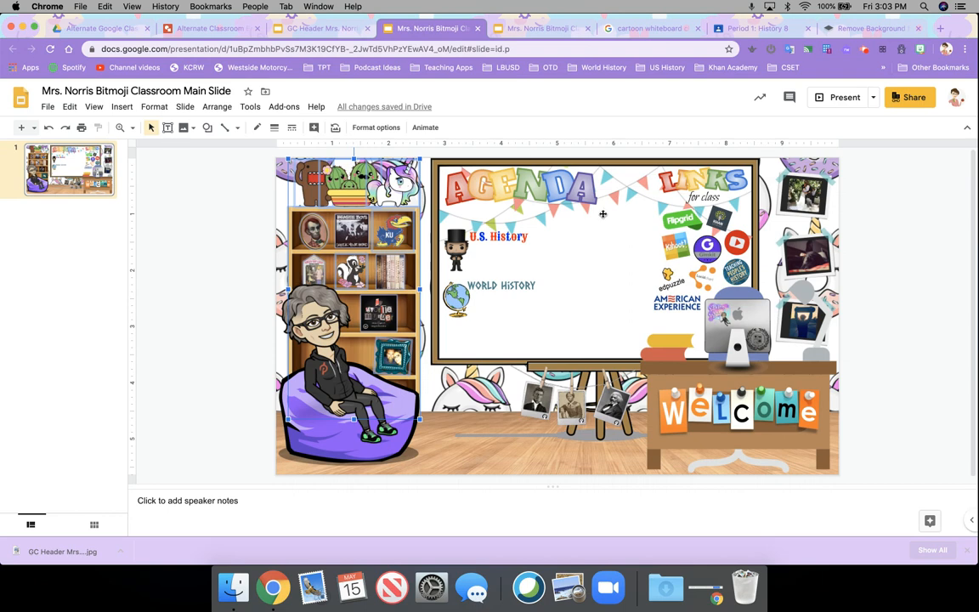
{"action": "left_click", "coordinate": [711, 309]}
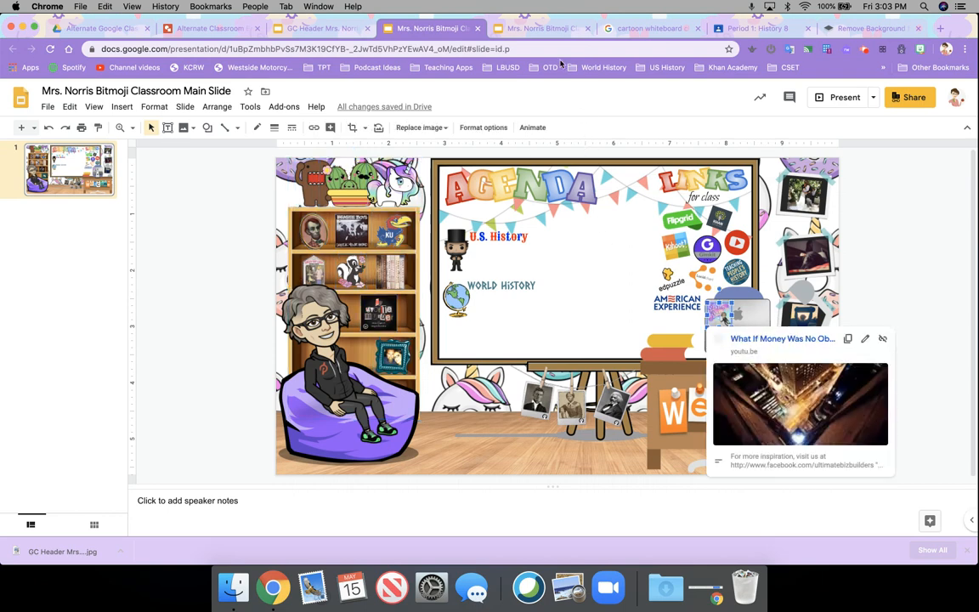
{"action": "left_click", "coordinate": [313, 28]}
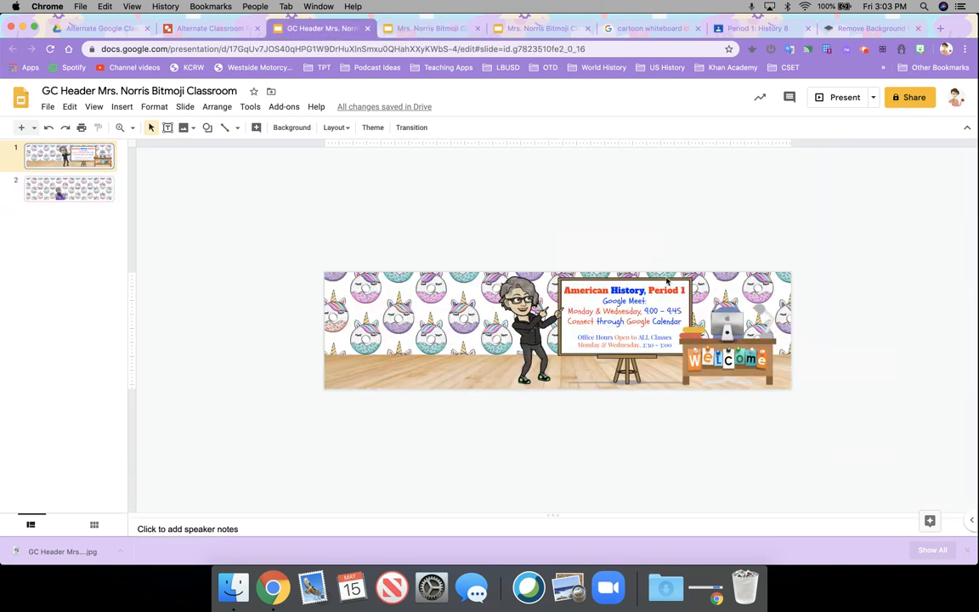
{"action": "key", "text": "super+v"}
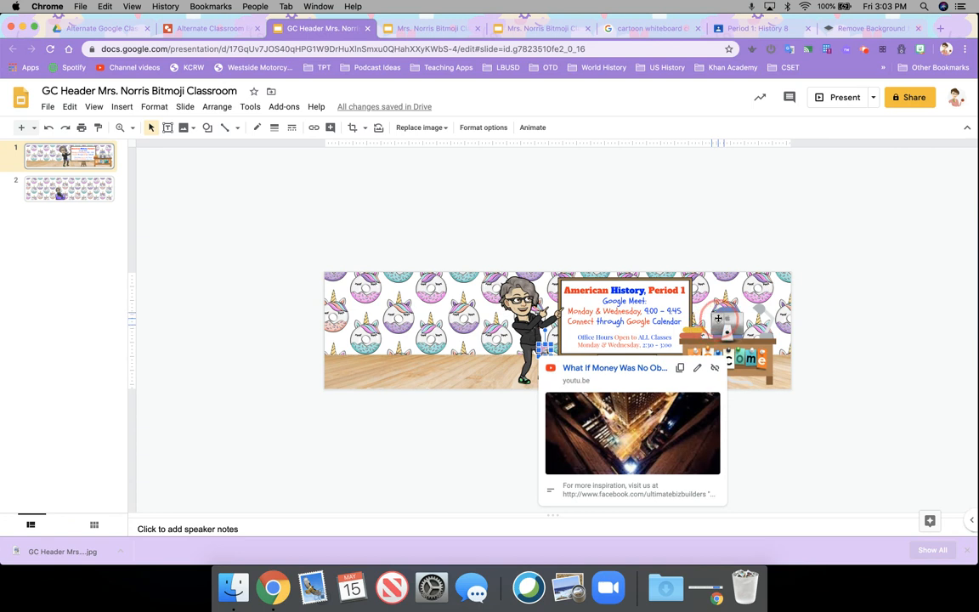
{"action": "left_click_drag", "start_coordinate": [718, 317], "coordinate": [719, 320]}
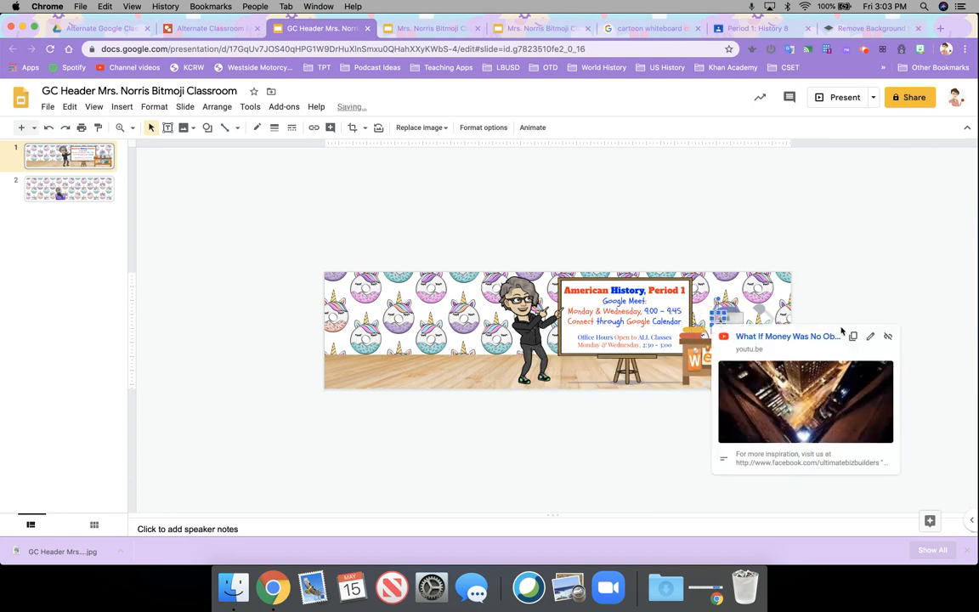
{"action": "left_click", "coordinate": [886, 335]}
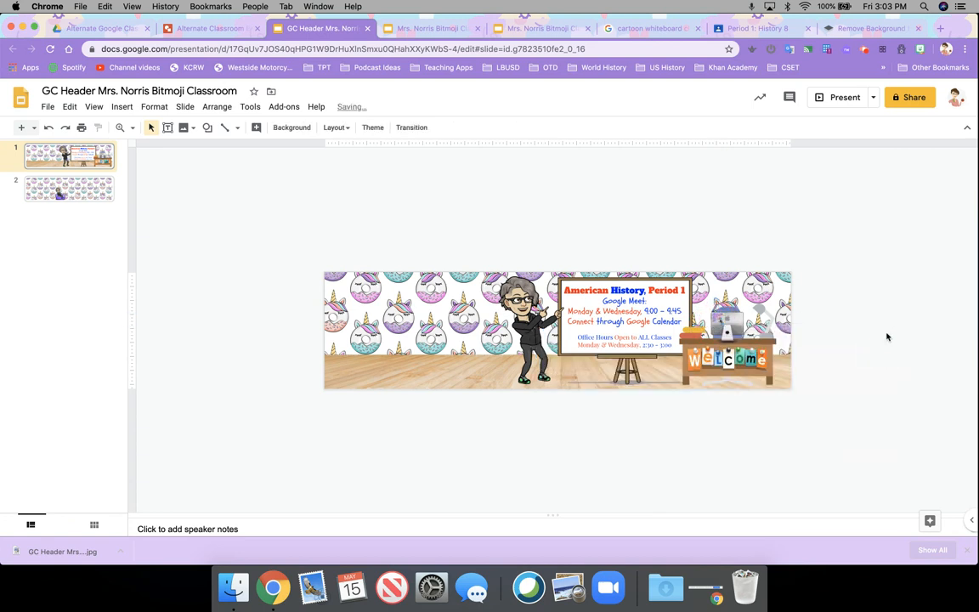
Step: Bring in the small csulb.edu-linked image, remove its link, and move it onto the monitor
{"action": "left_click", "coordinate": [518, 31]}
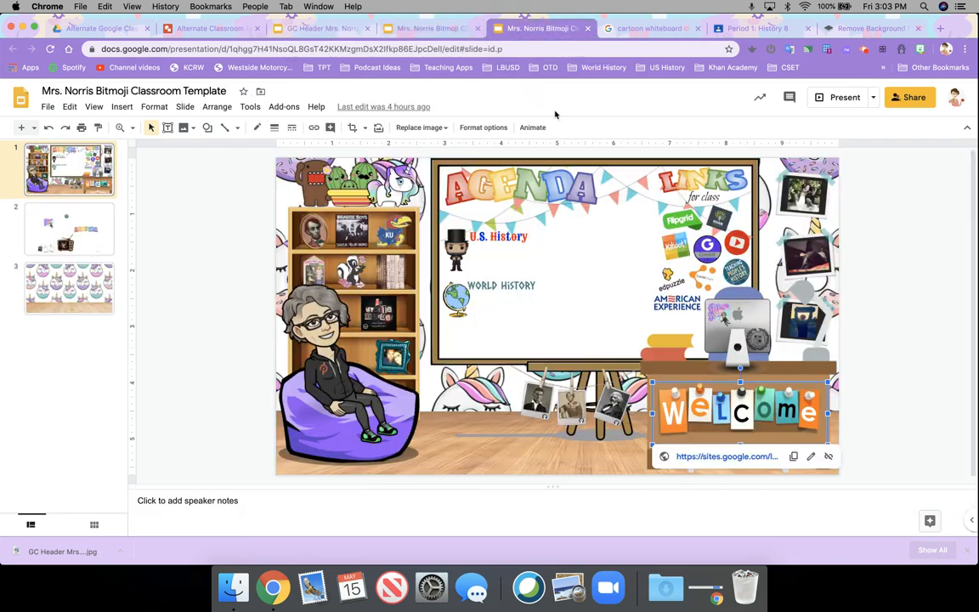
{"action": "left_click", "coordinate": [762, 338]}
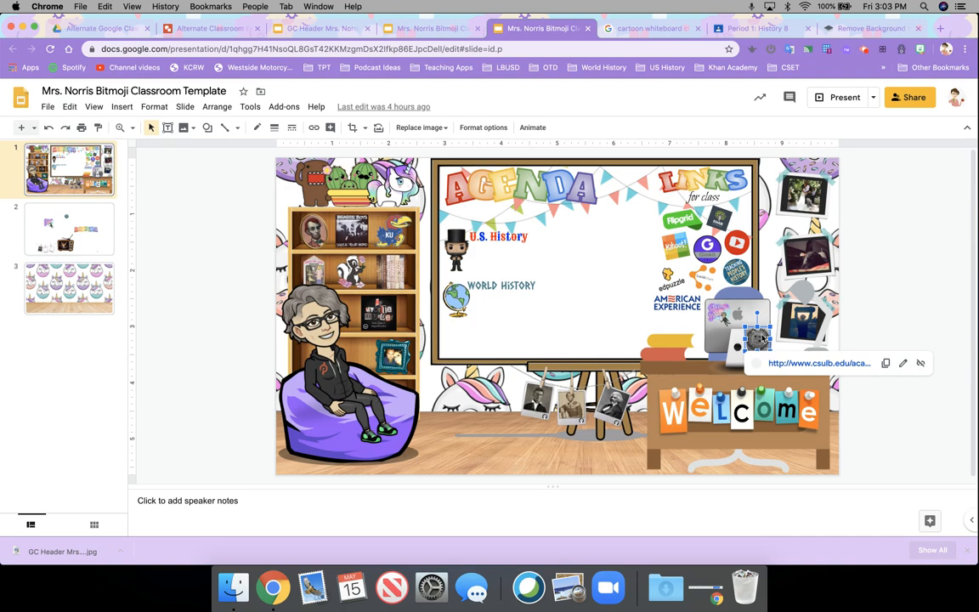
{"action": "left_click", "coordinate": [421, 29]}
{"action": "left_click", "coordinate": [361, 31]}
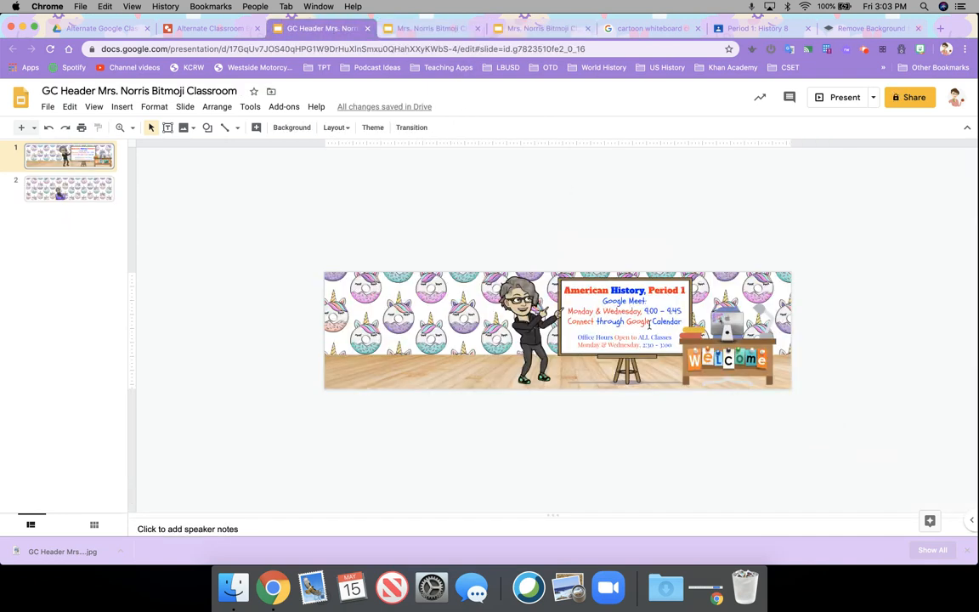
{"action": "left_click", "coordinate": [650, 323]}
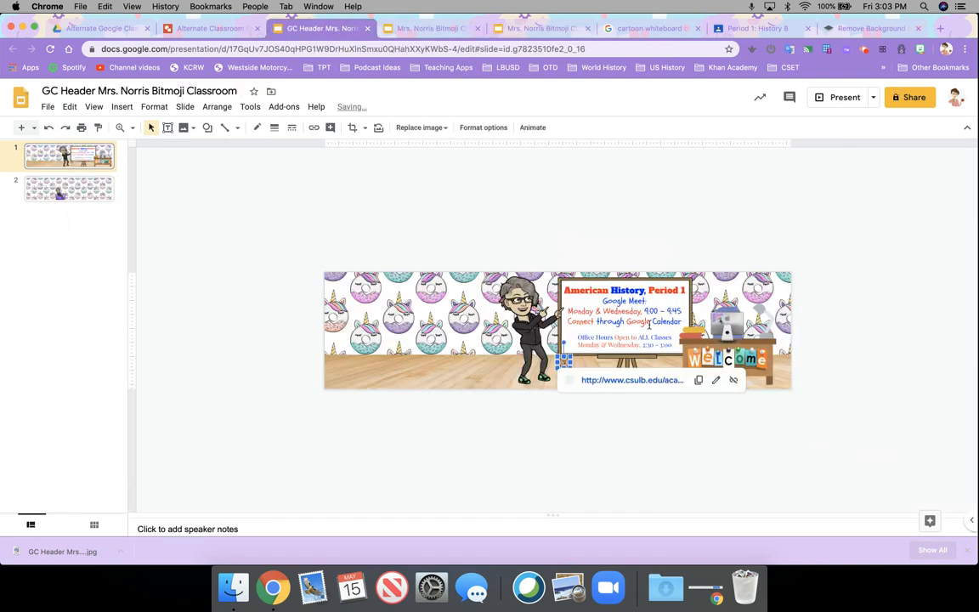
{"action": "left_click", "coordinate": [735, 382]}
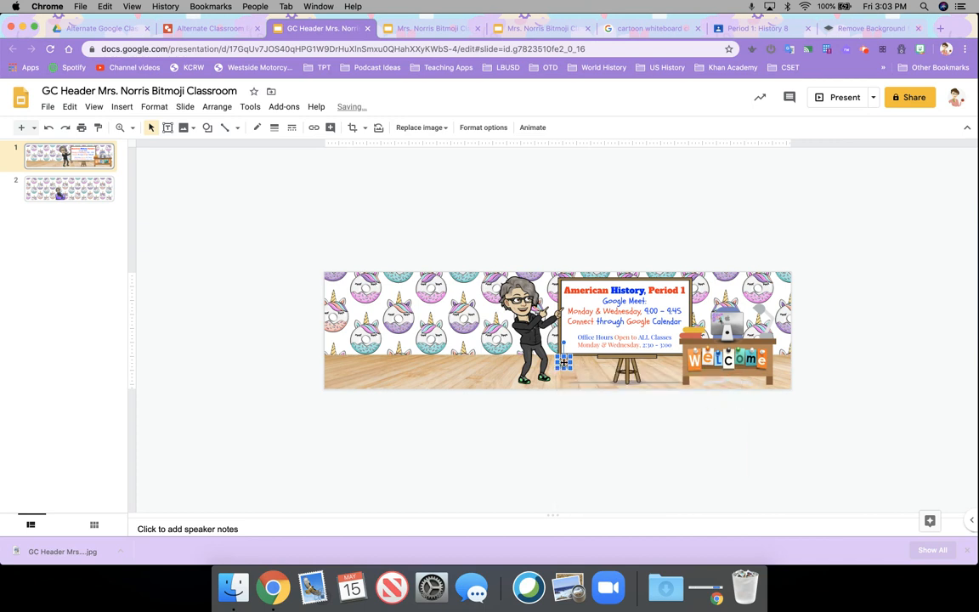
{"action": "left_click_drag", "start_coordinate": [575, 362], "coordinate": [736, 328]}
{"action": "left_click", "coordinate": [685, 217]}
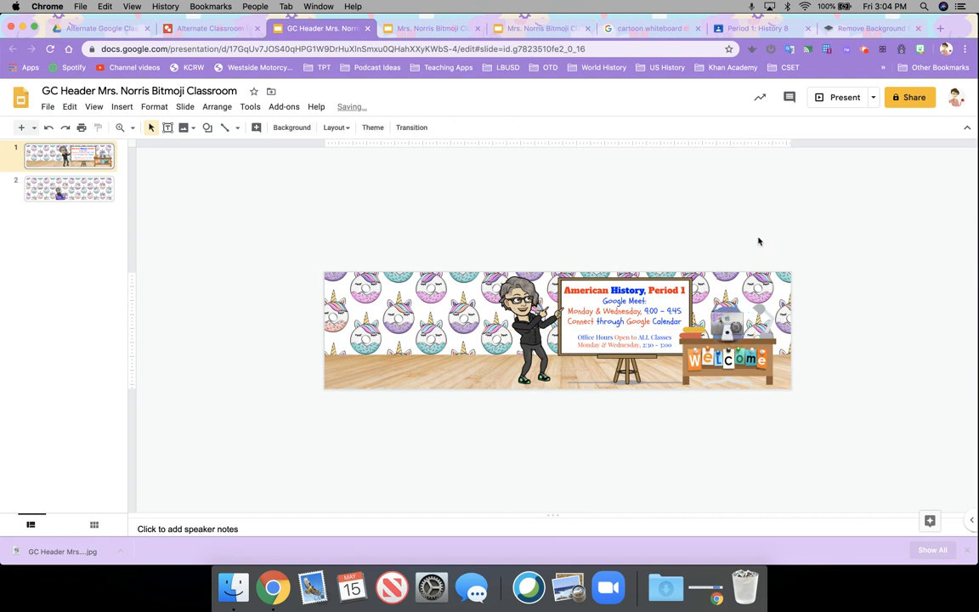
Step: Nudge the small image on the desk computer slightly into position
{"action": "left_click", "coordinate": [737, 325]}
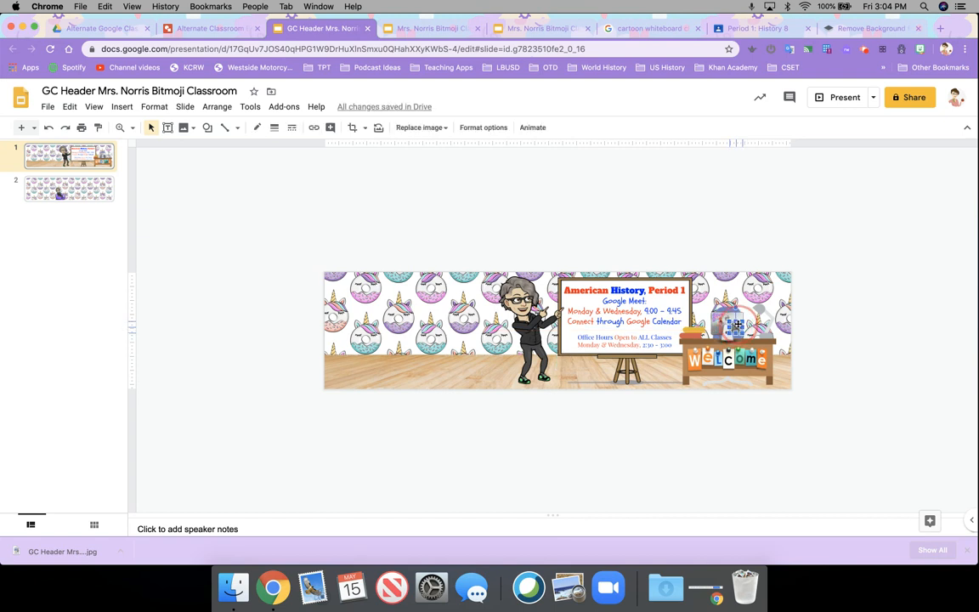
{"action": "left_click_drag", "start_coordinate": [738, 324], "coordinate": [738, 327]}
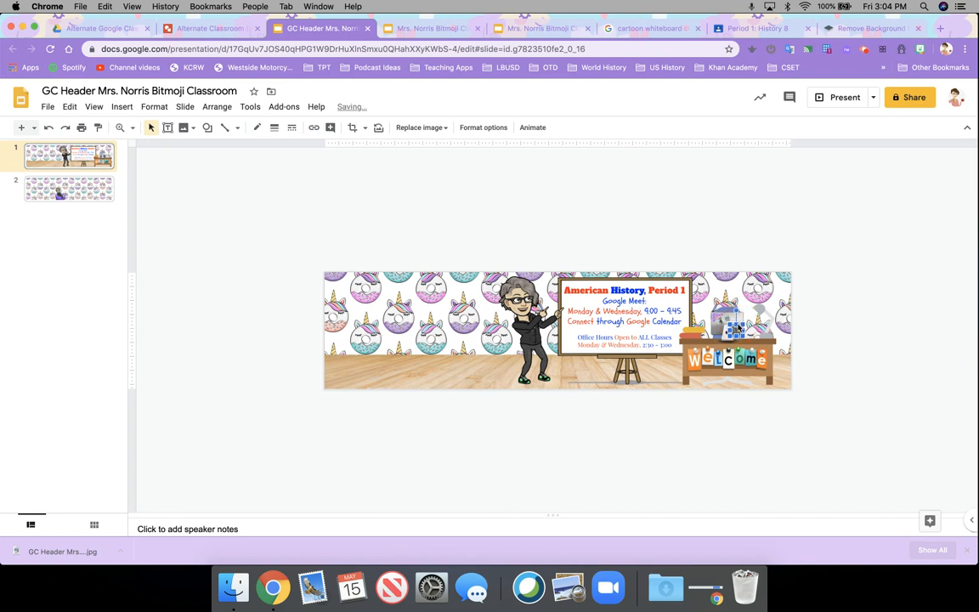
{"action": "left_click", "coordinate": [739, 204]}
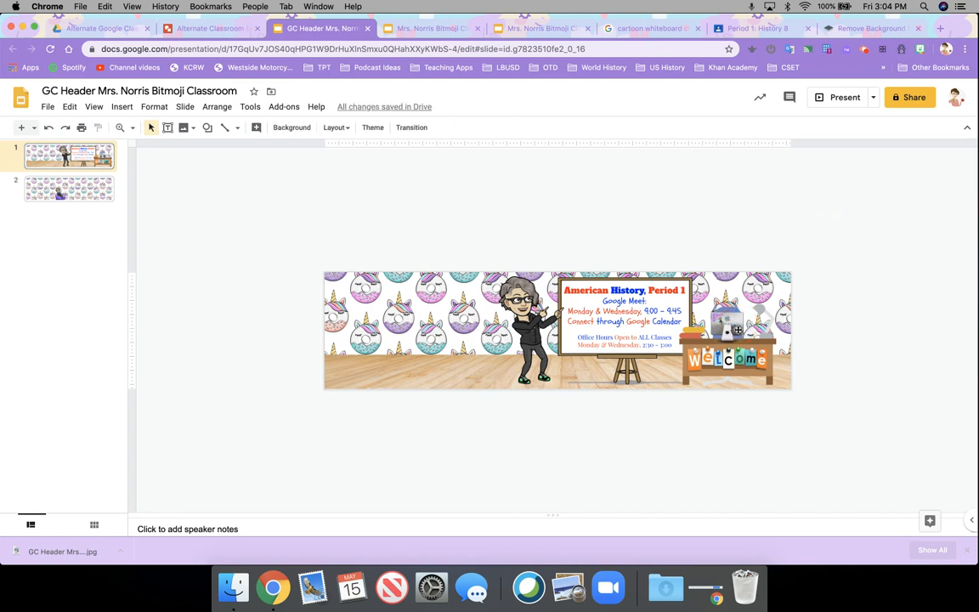
{"action": "left_click", "coordinate": [738, 330]}
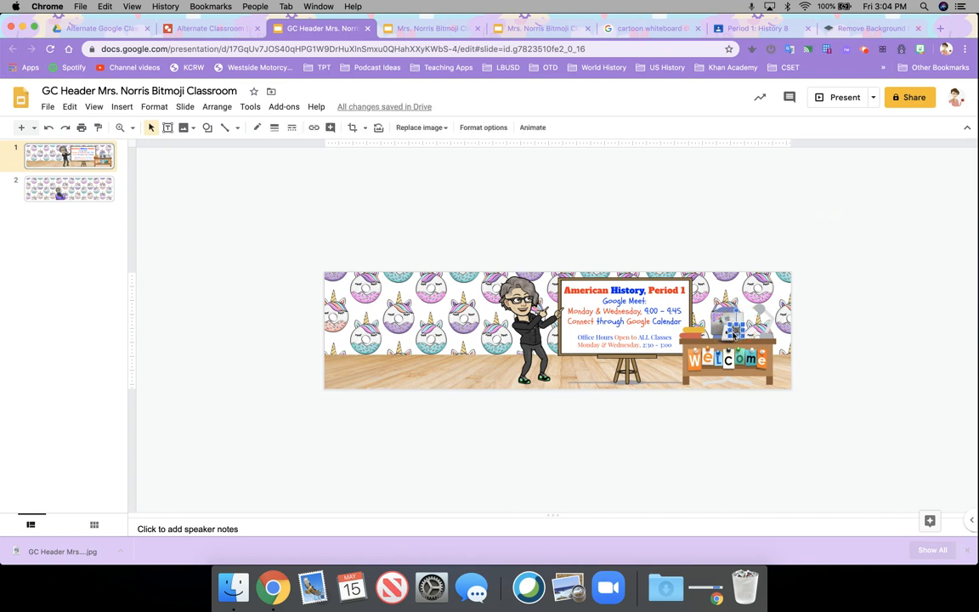
{"action": "left_click_drag", "start_coordinate": [737, 329], "coordinate": [737, 332]}
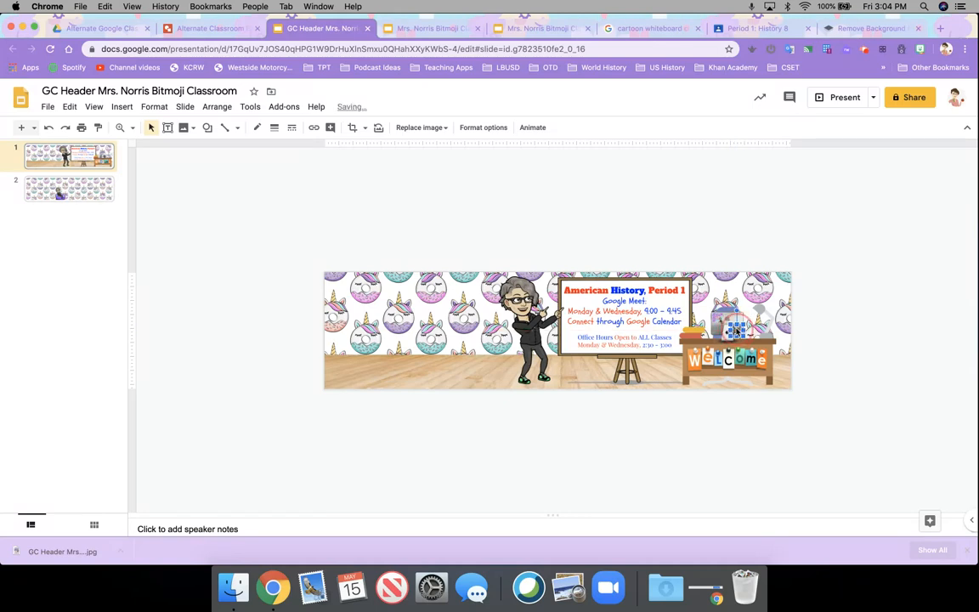
{"action": "left_click", "coordinate": [776, 230]}
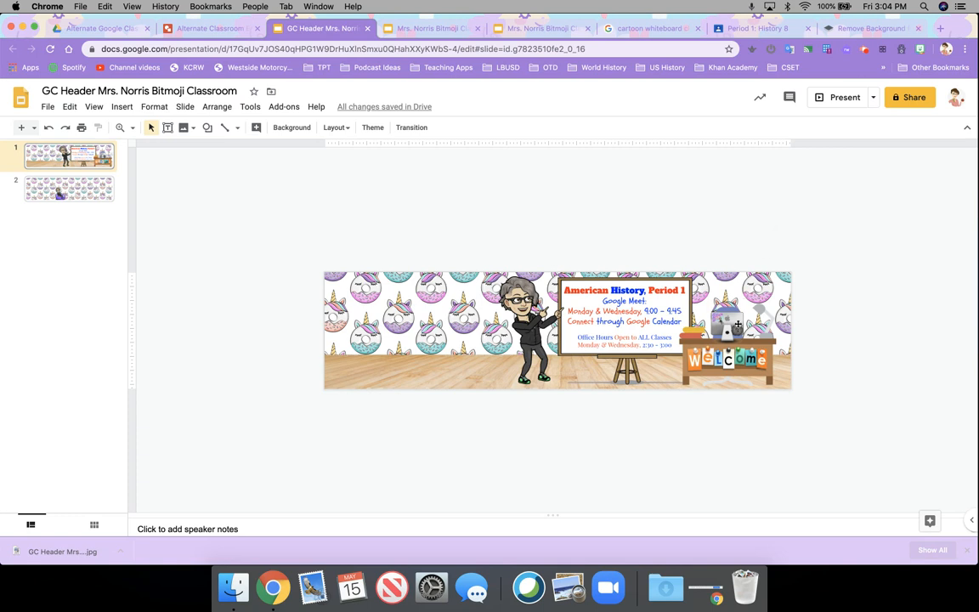
Step: Delete the small image and its remaining copy from the desk
{"action": "left_click", "coordinate": [736, 329]}
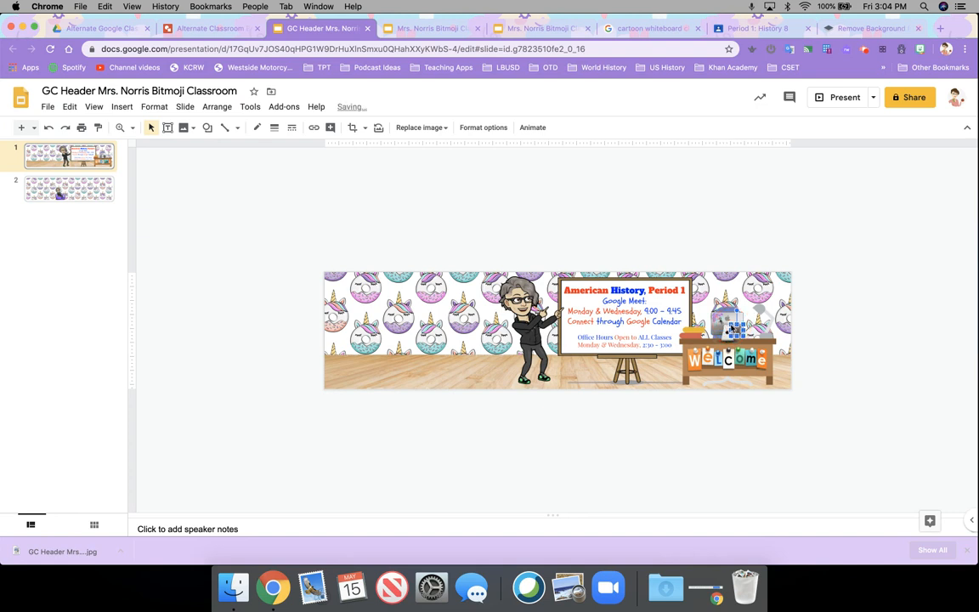
{"action": "key", "text": "Delete"}
{"action": "left_click_drag", "start_coordinate": [739, 328], "coordinate": [739, 329]}
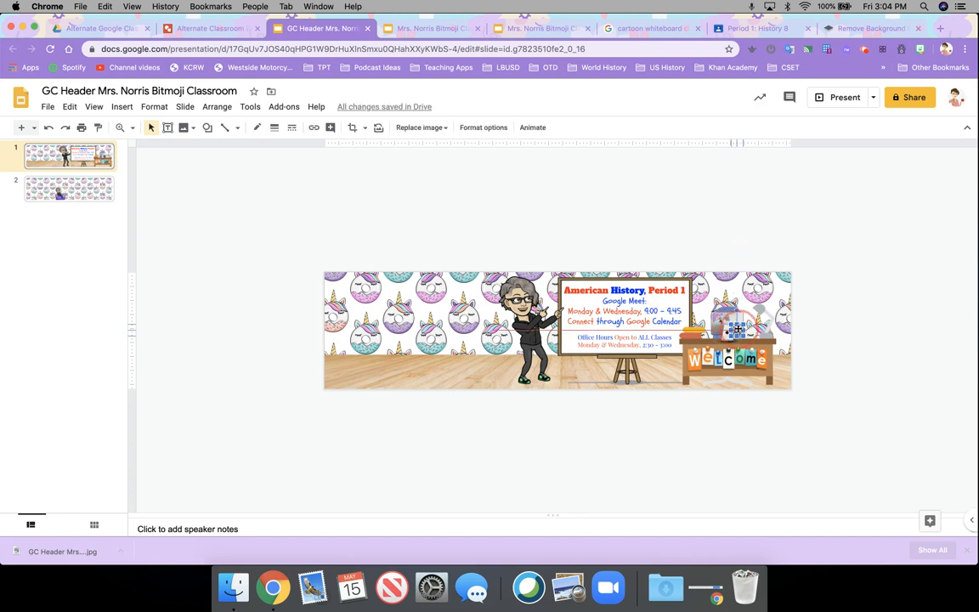
{"action": "key", "text": "Delete"}
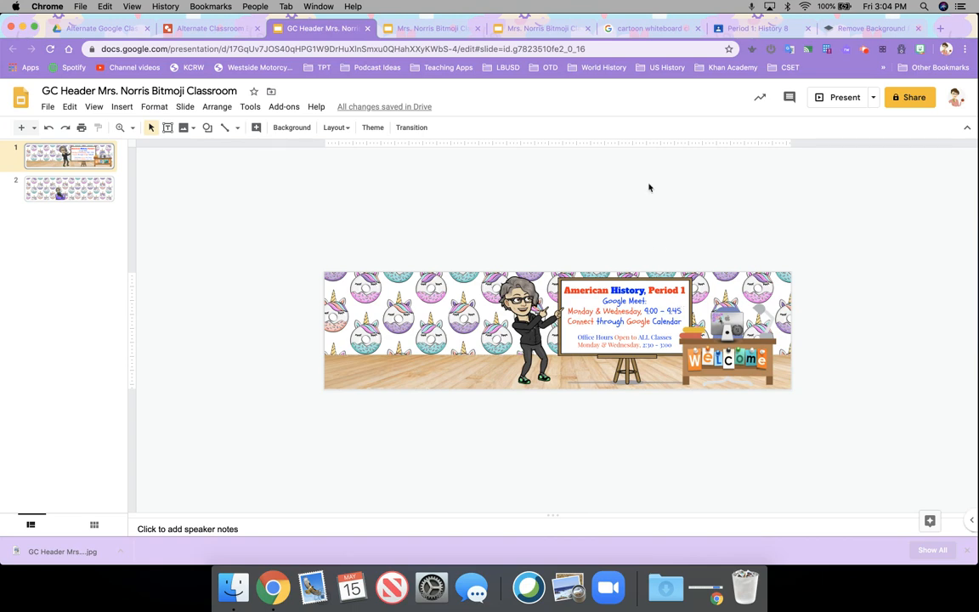
{"action": "left_click", "coordinate": [738, 29]}
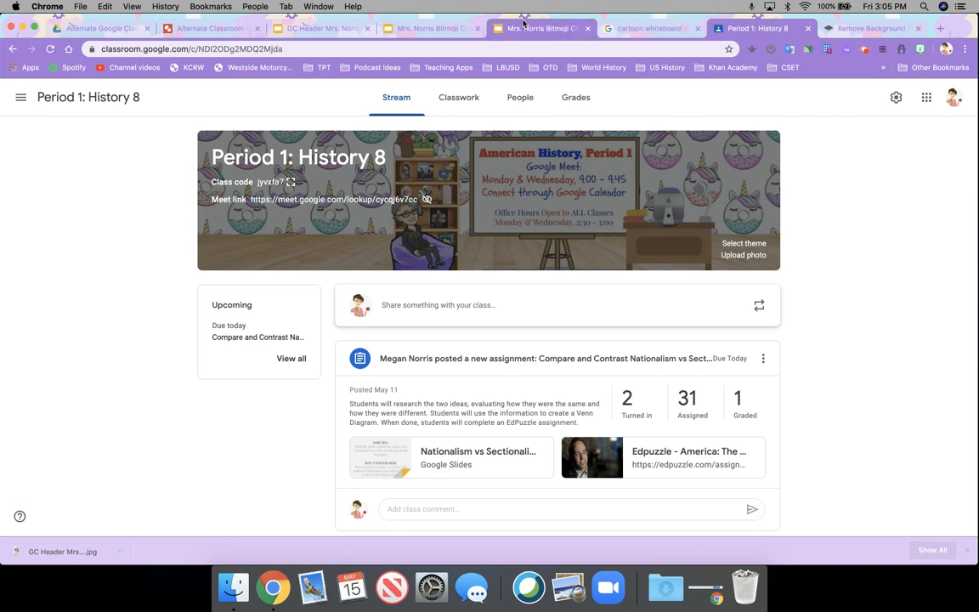
{"action": "left_click", "coordinate": [328, 31]}
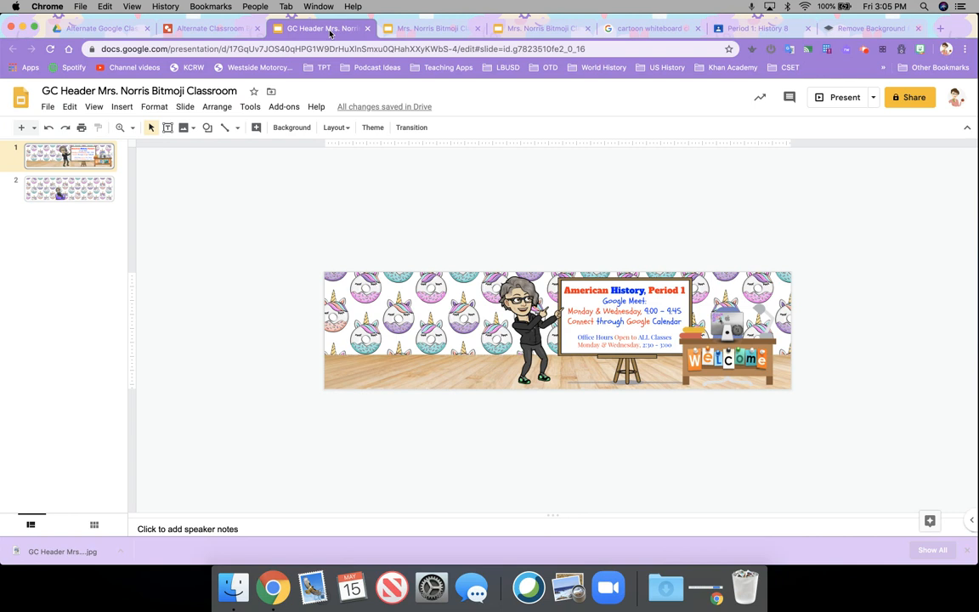
{"action": "left_click", "coordinate": [721, 28]}
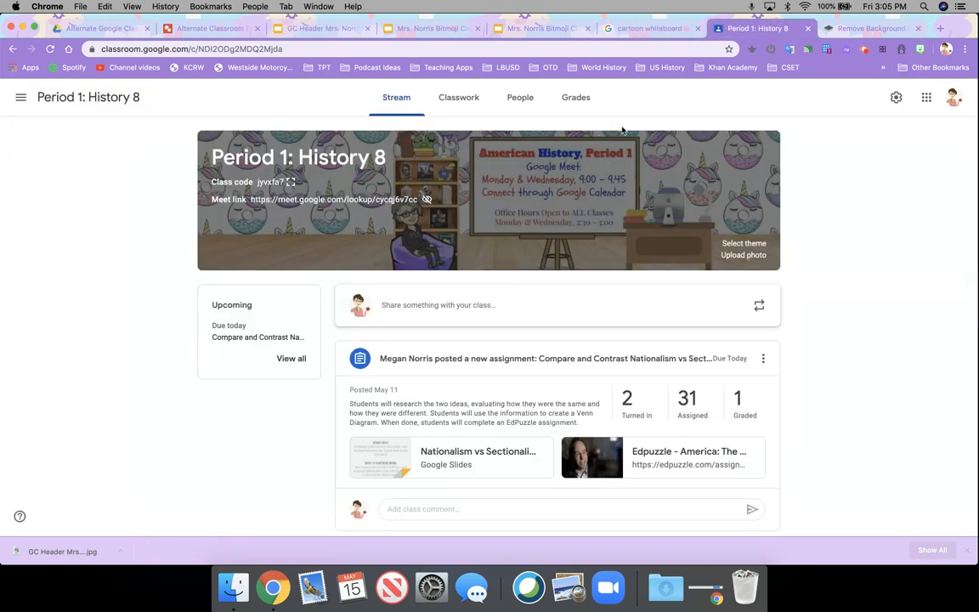
{"action": "left_click", "coordinate": [332, 31]}
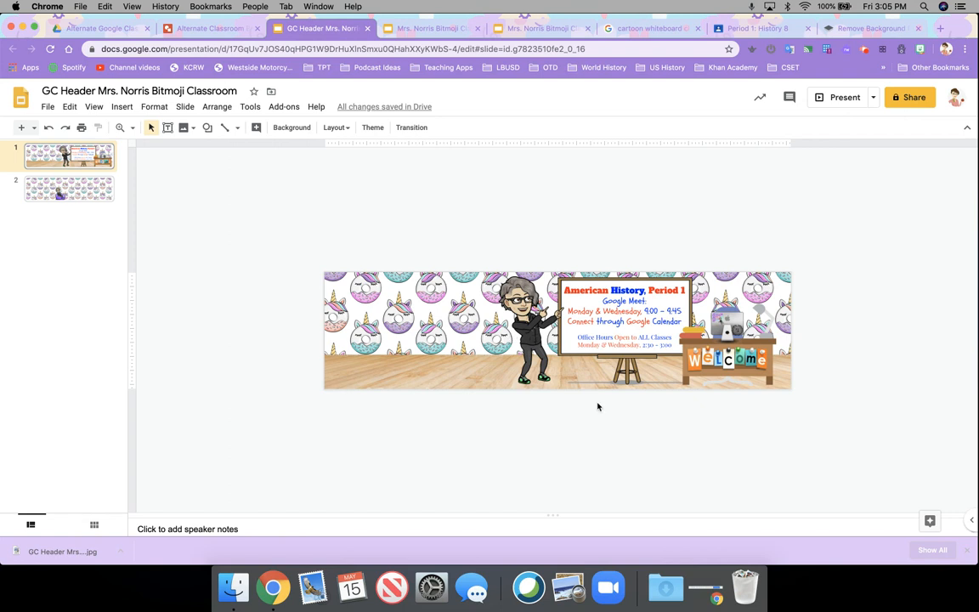
Step: Download the current header slide as a JPEG image, then return to the Period 1: History 8 class page
{"action": "left_click", "coordinate": [49, 107]}
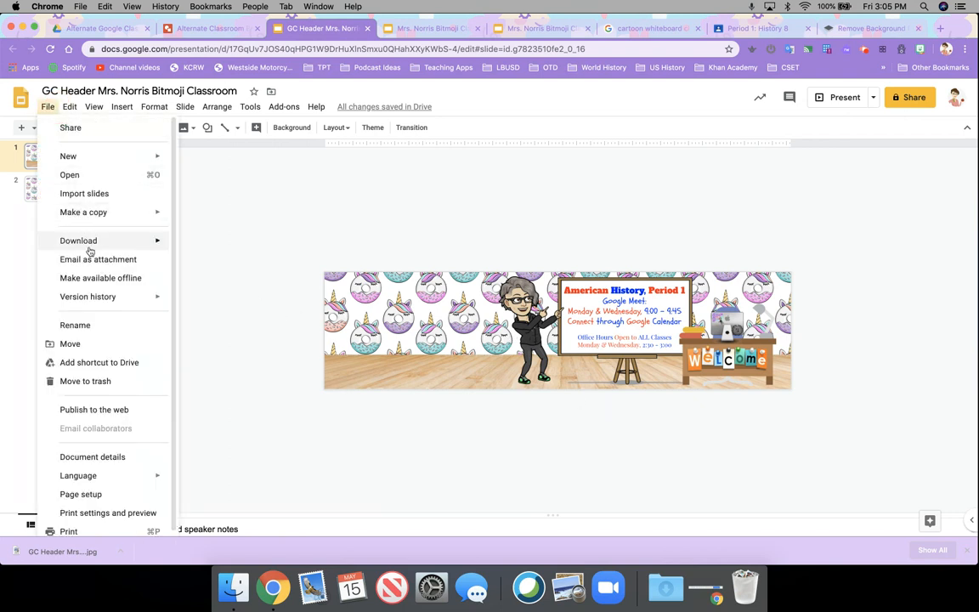
{"action": "mouse_move", "coordinate": [89, 248]}
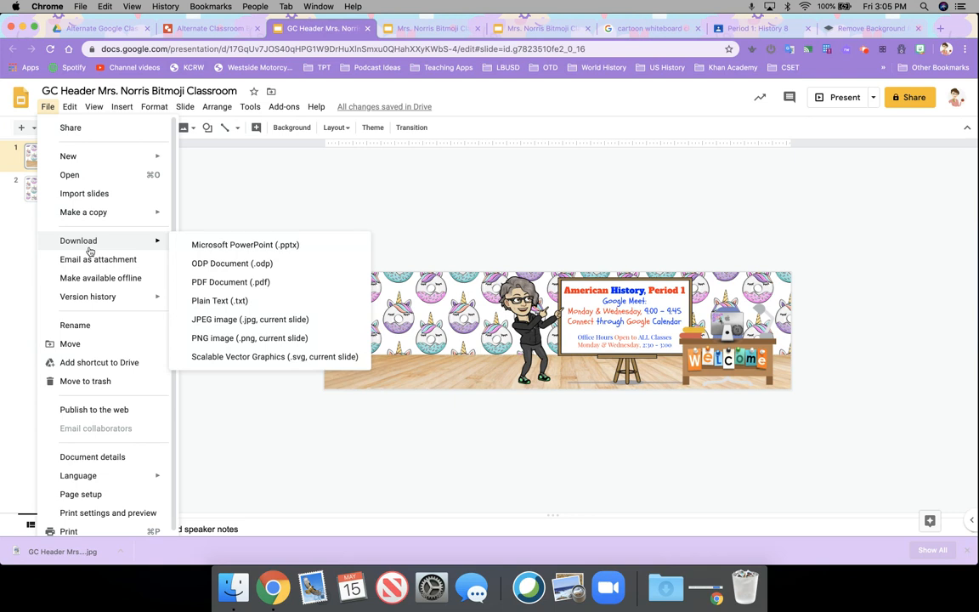
{"action": "left_click", "coordinate": [227, 321]}
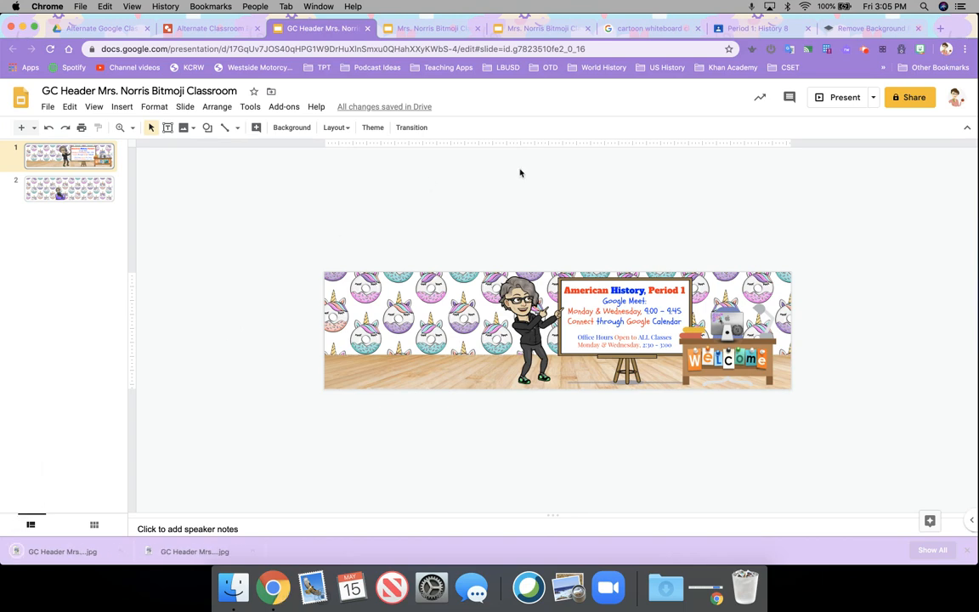
{"action": "left_click", "coordinate": [769, 29]}
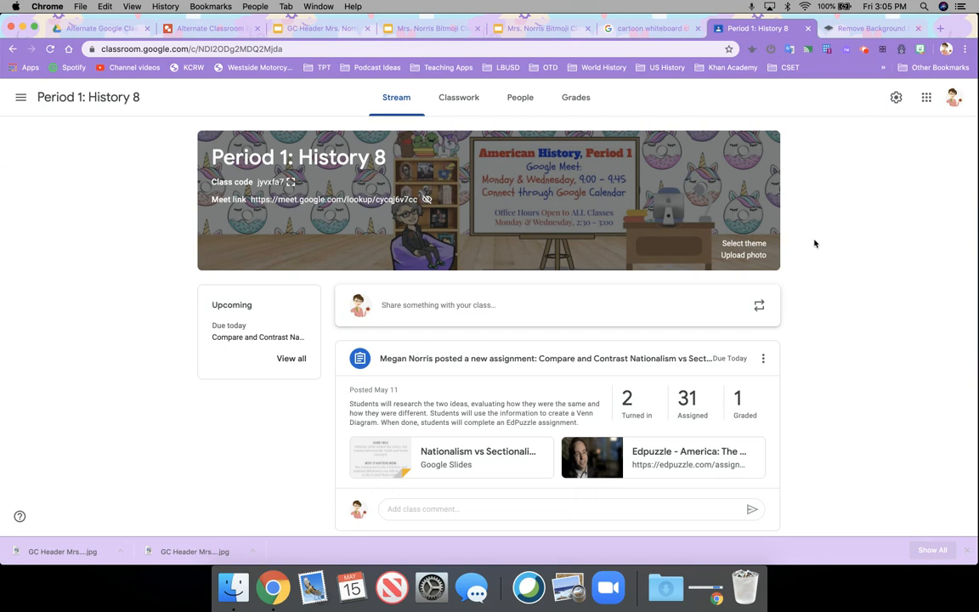
Step: Upload the header JPEG as the Period 1: History 8 banner, cropped to the full image width
{"action": "left_click", "coordinate": [756, 257]}
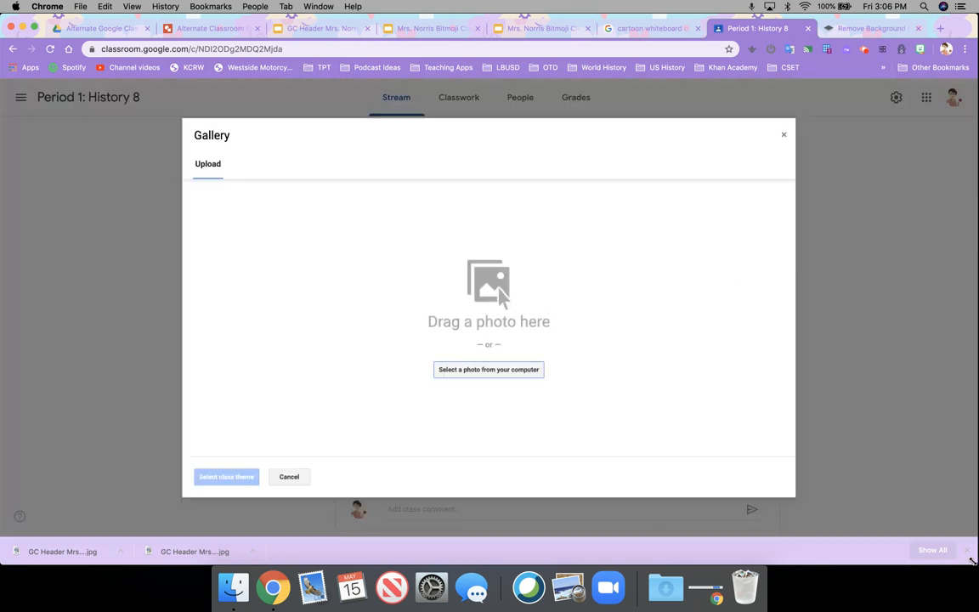
{"action": "left_click_drag", "start_coordinate": [65, 554], "coordinate": [448, 352]}
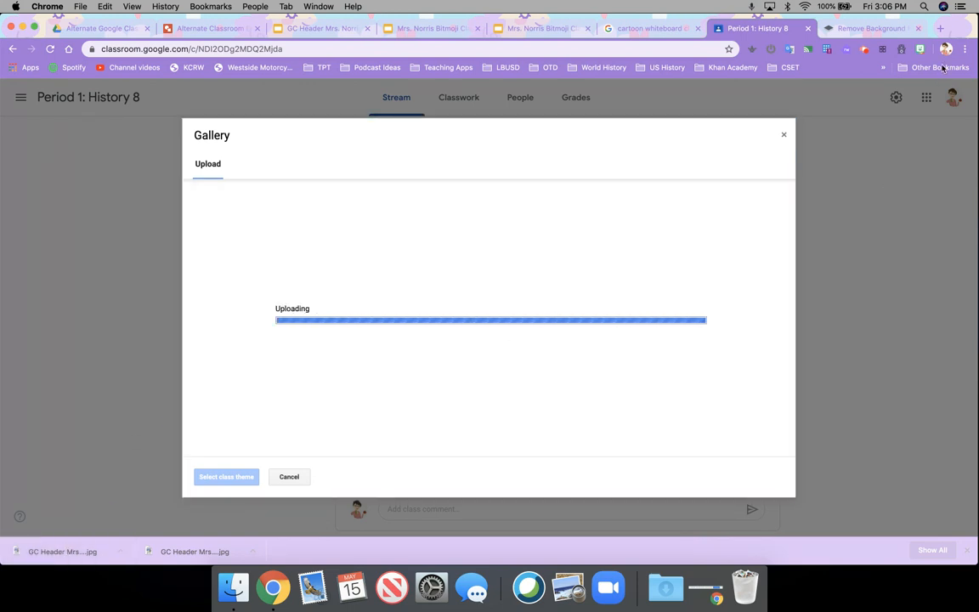
{"action": "left_click_drag", "start_coordinate": [973, 15], "coordinate": [908, 19]}
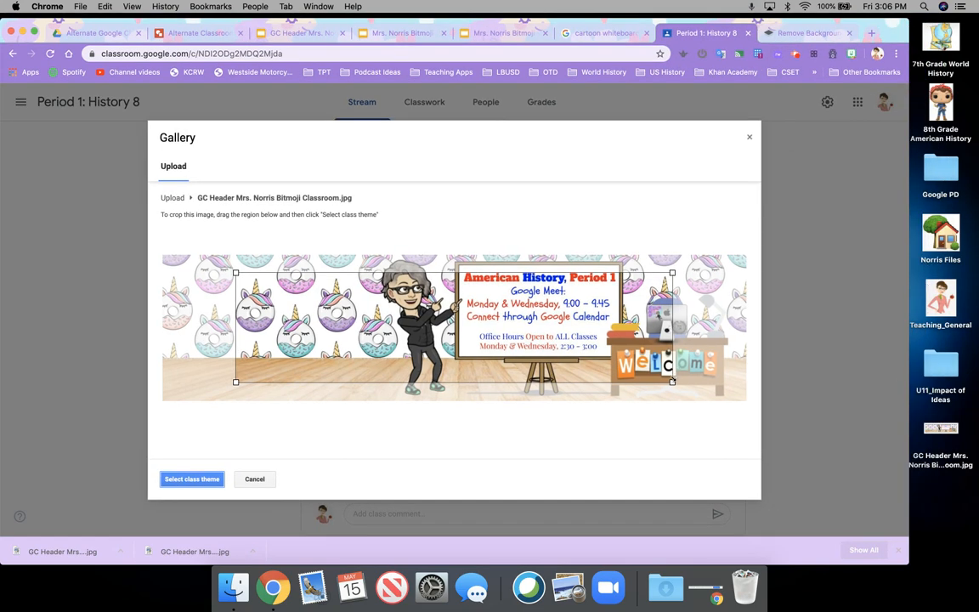
{"action": "left_click_drag", "start_coordinate": [671, 381], "coordinate": [752, 400]}
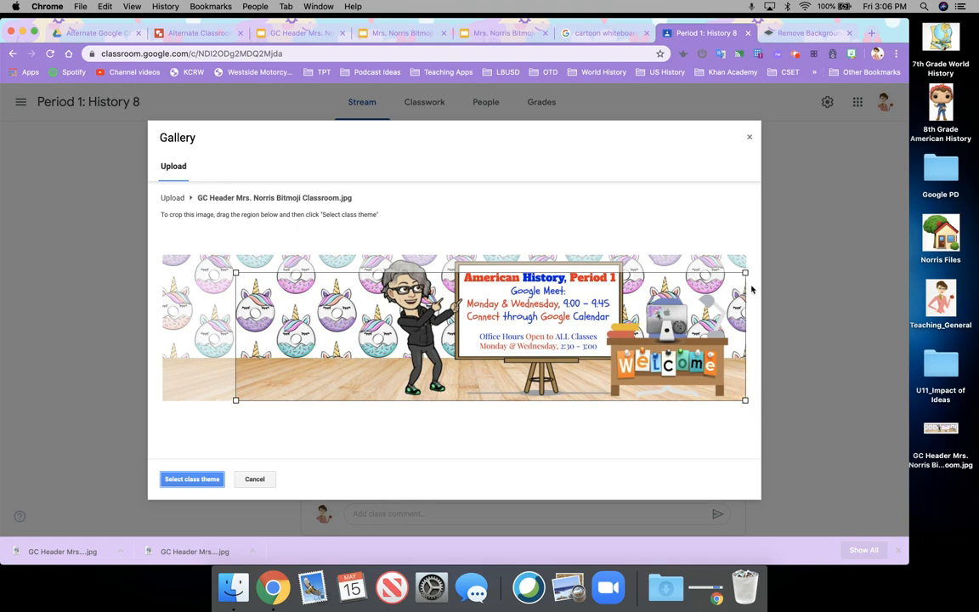
{"action": "left_click_drag", "start_coordinate": [745, 272], "coordinate": [695, 283]}
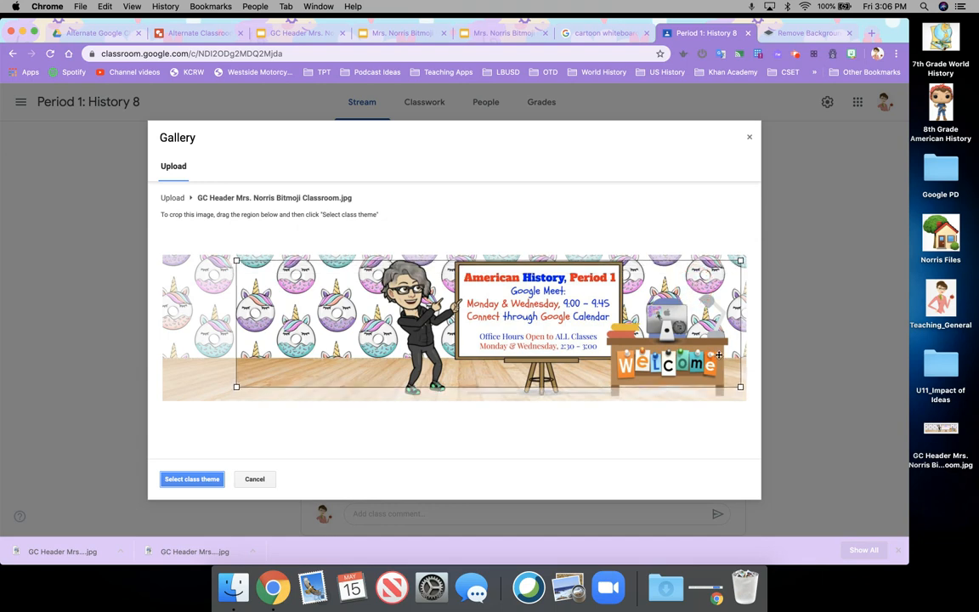
{"action": "left_click_drag", "start_coordinate": [740, 387], "coordinate": [744, 405]}
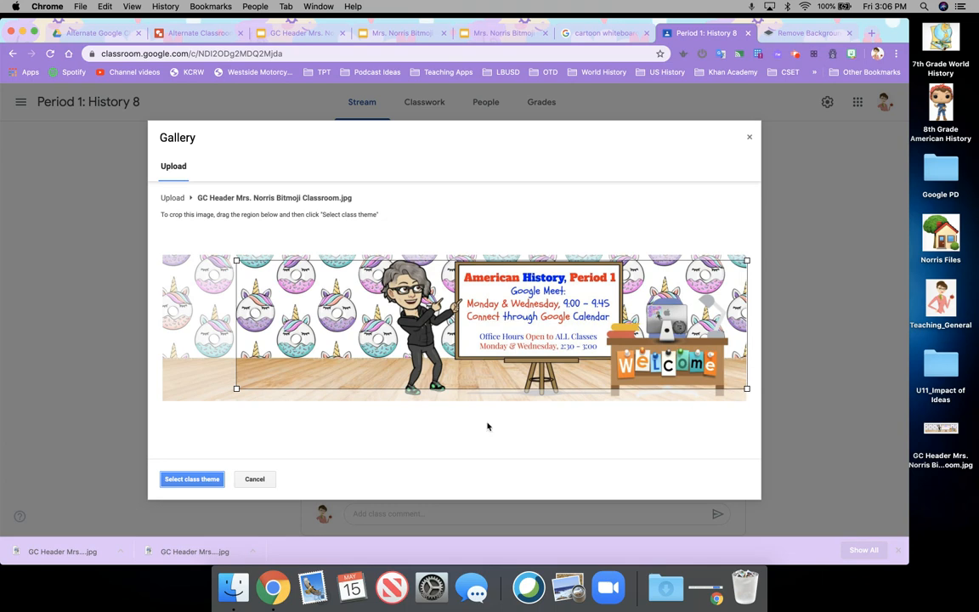
{"action": "left_click", "coordinate": [202, 480]}
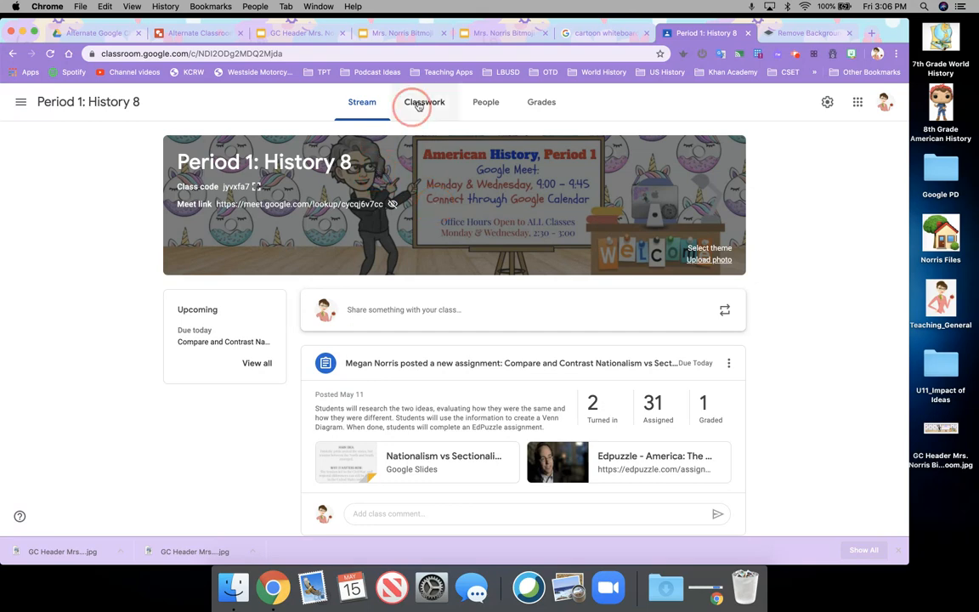
Step: Switch to the Bitmoji Classroom Main Slide presentation
{"action": "left_click", "coordinate": [384, 34]}
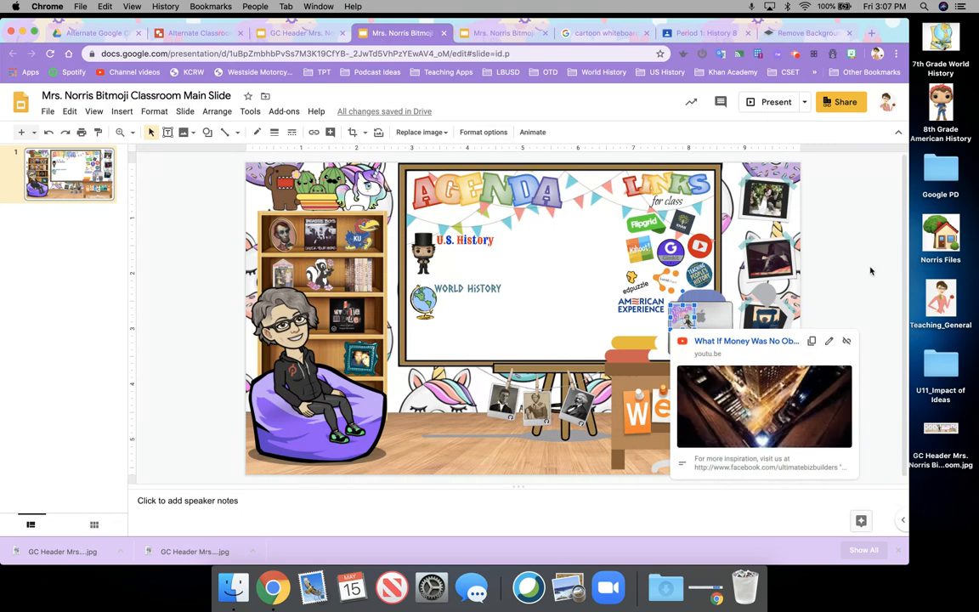